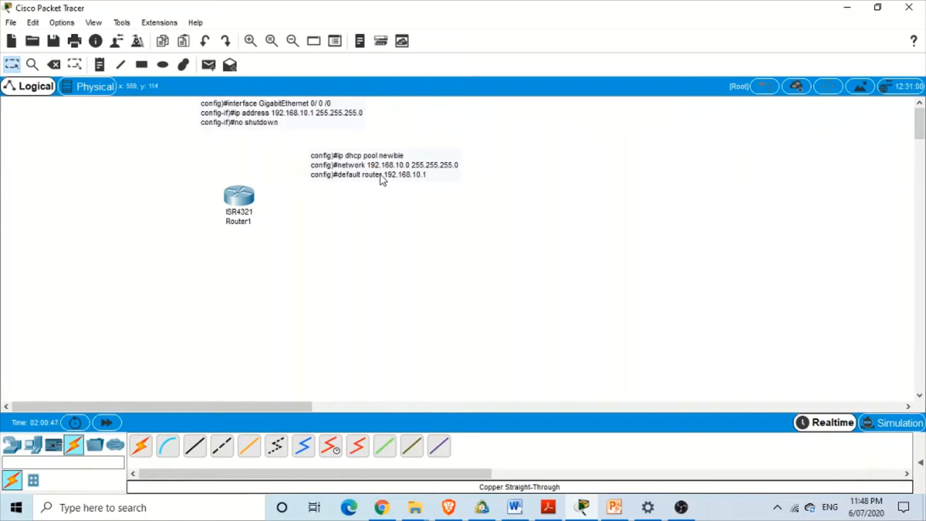
- Place a 2960 switch in the logical workspace, below and to the left of Router1
left_click_drag(148, 121, 531, 266)
left_click(13, 445)
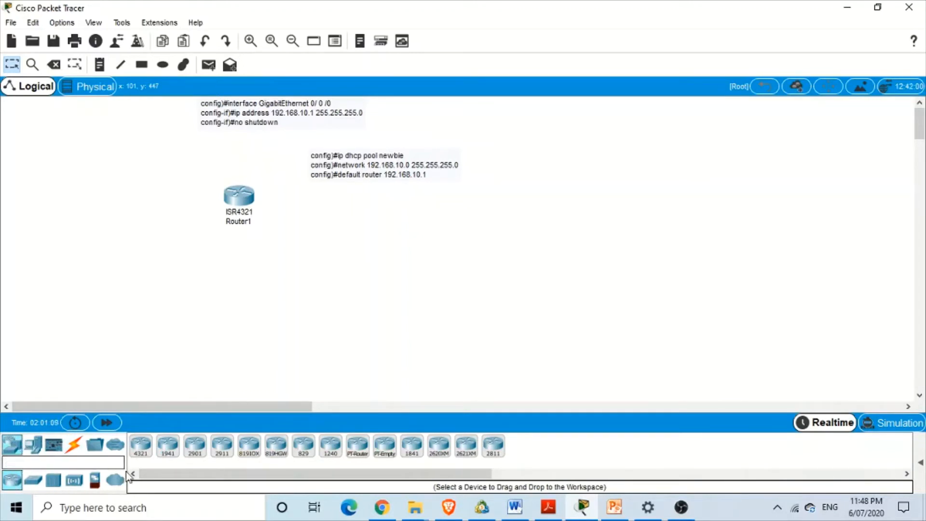
left_click(32, 480)
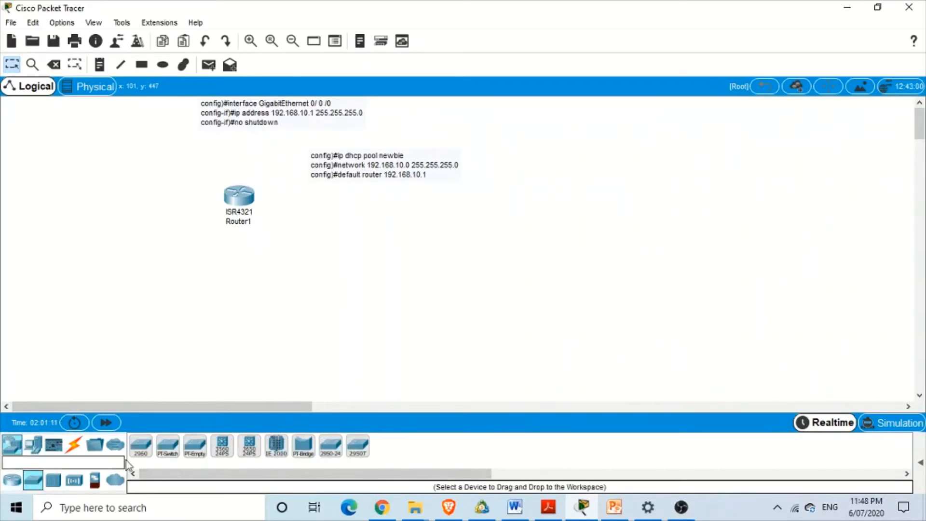
left_click_drag(136, 456, 116, 279)
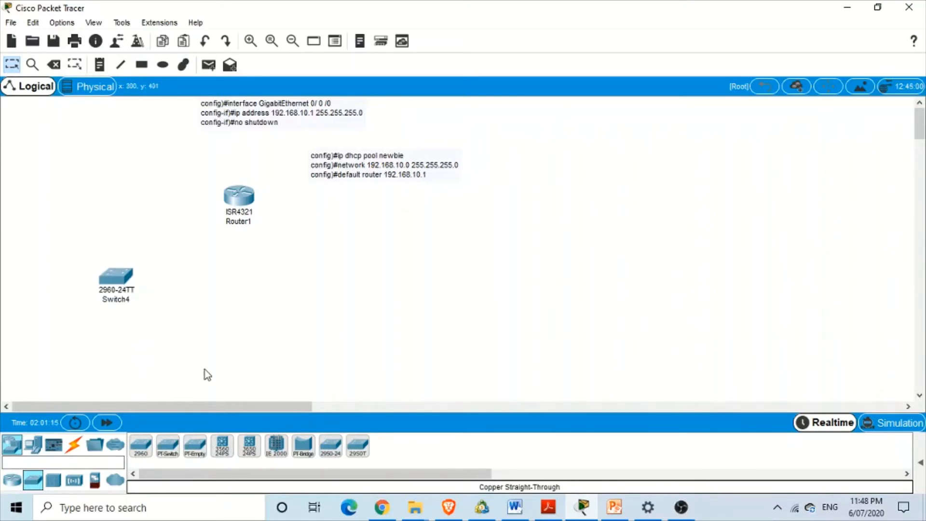
- Connect the switch's GigabitEthernet0/1 port to the router's GigabitEthernet0/0/0 port with a copper straight-through cable
left_click(73, 453)
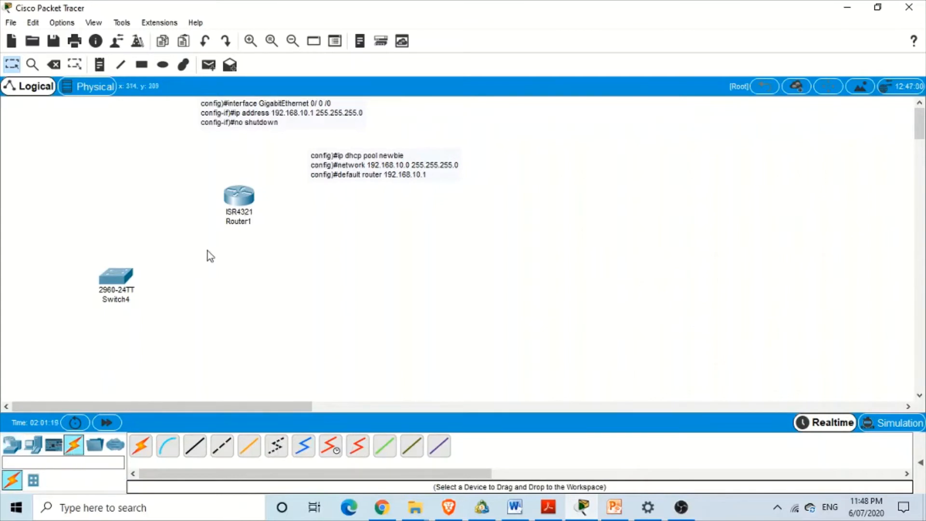
left_click(194, 453)
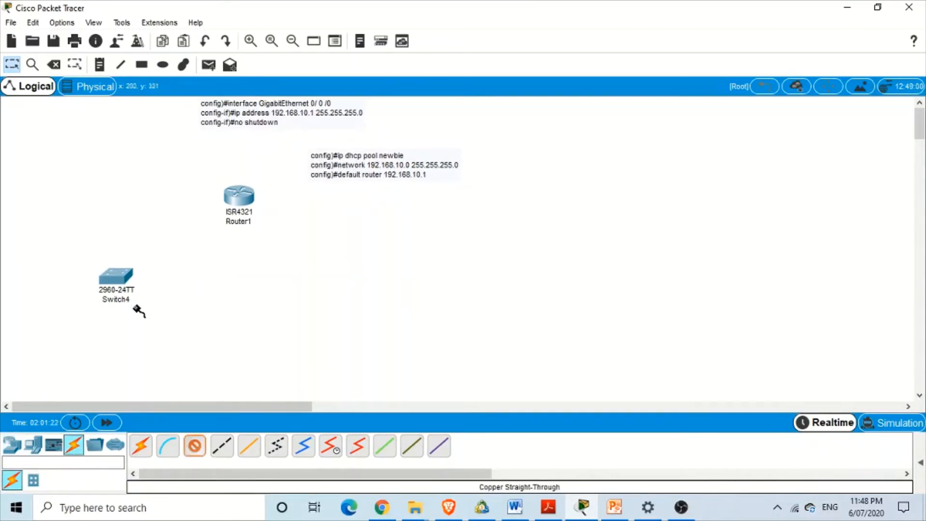
left_click(117, 279)
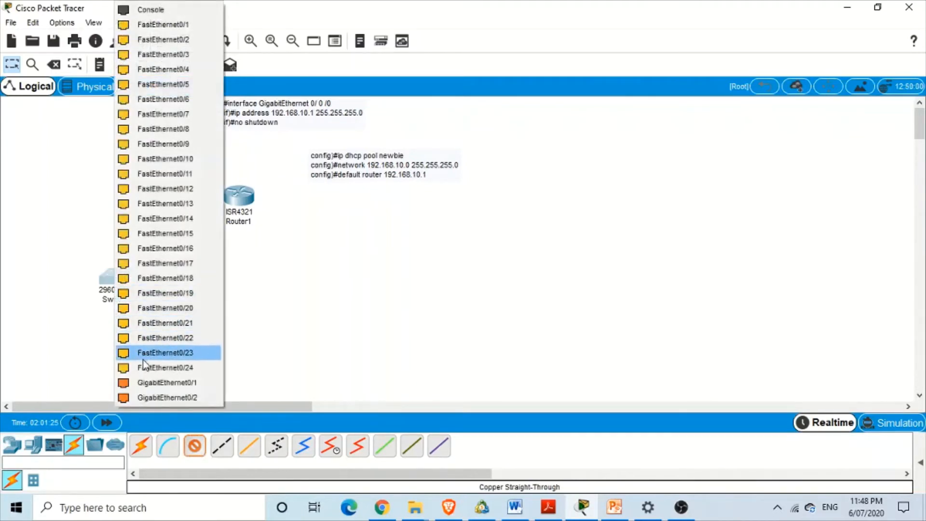
left_click(149, 382)
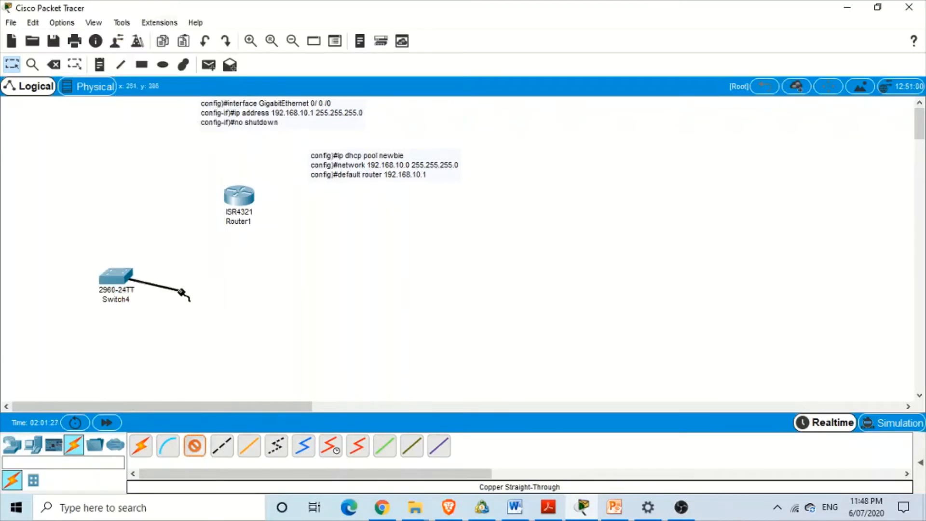
left_click(235, 199)
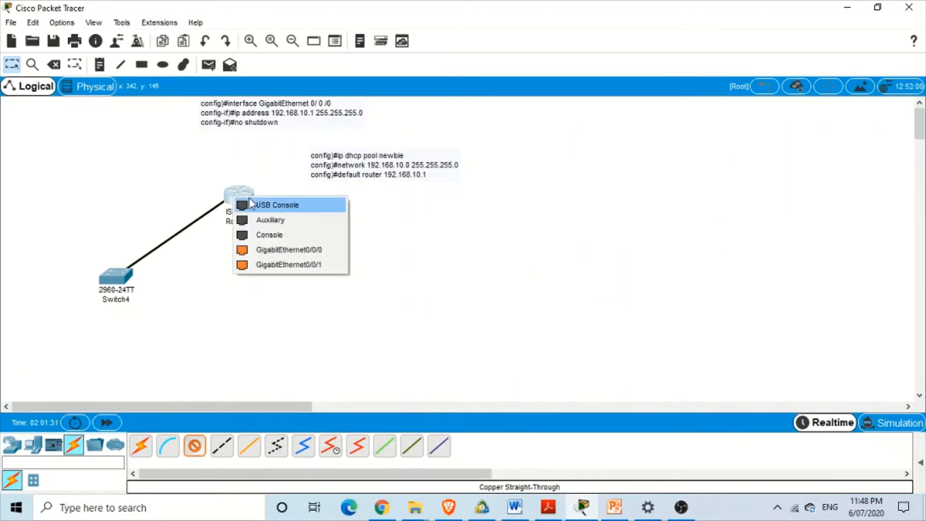
left_click(265, 250)
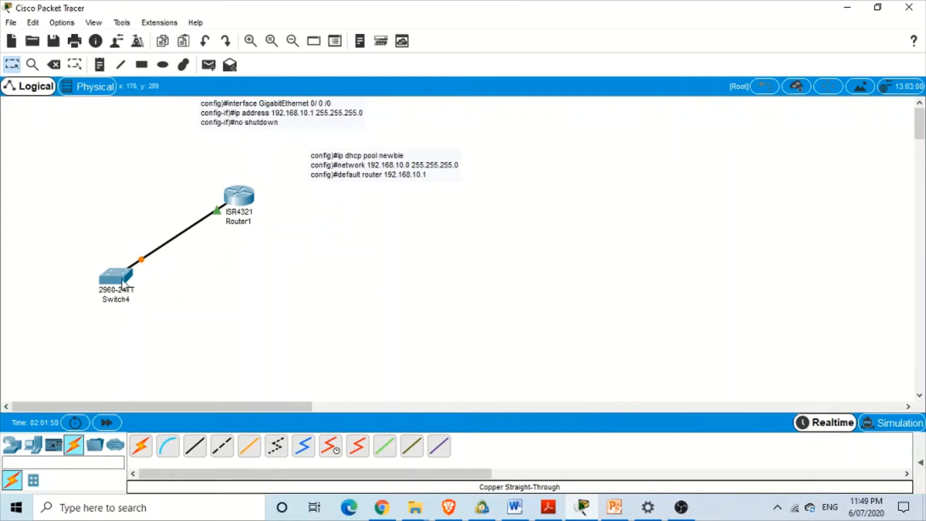
- Open the switch's command line, enter privileged mode with en, and enter global configuration mode with config t
mouse_move(123, 283)
left_click(129, 281)
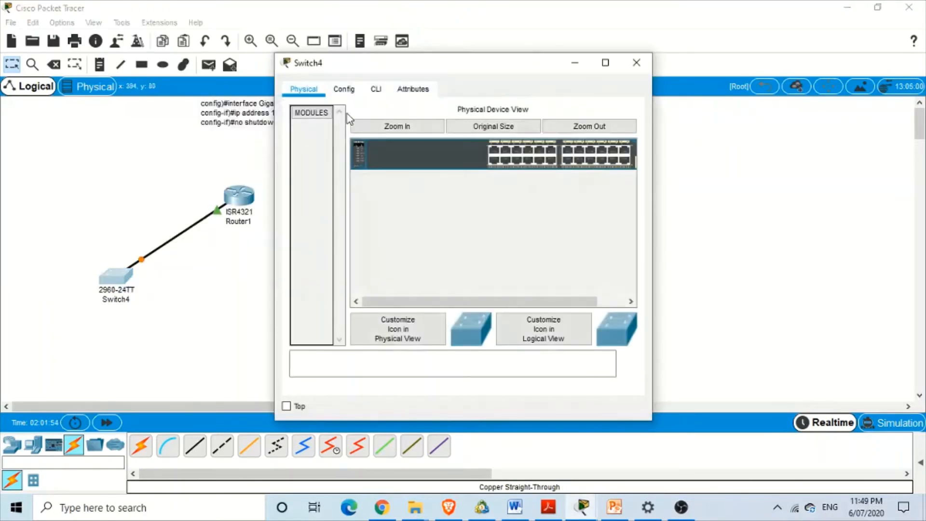
left_click(375, 90)
left_click_drag(411, 67, 534, 81)
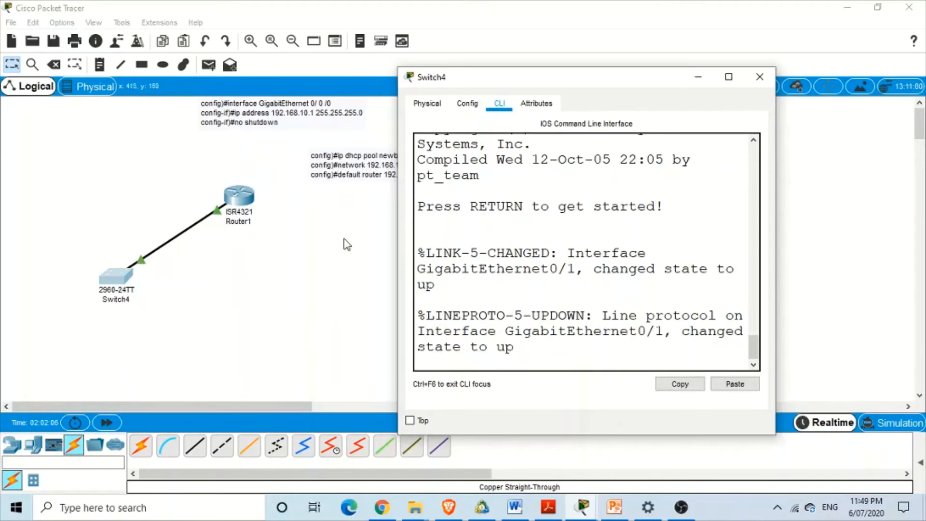
key("Return")
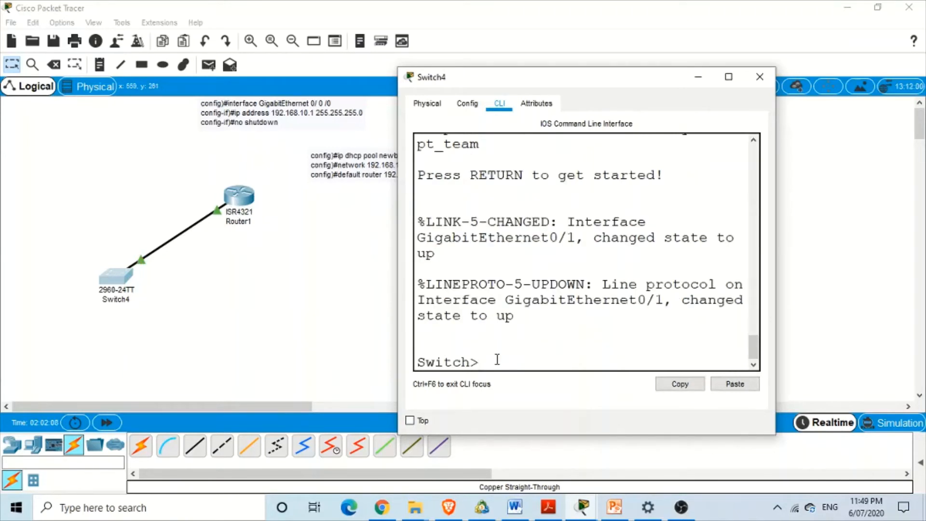
type("en")
key("Return")
type("con")
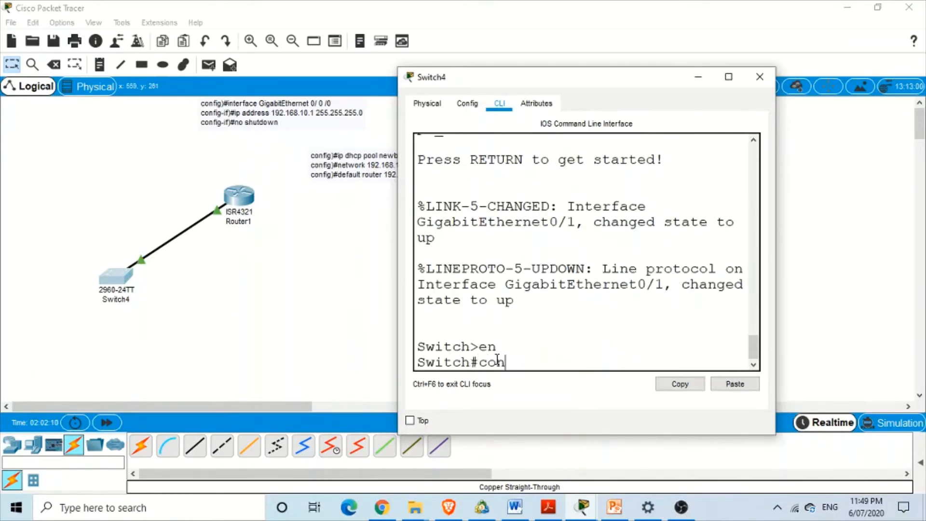
type("fig")
type(" t")
key("Return")
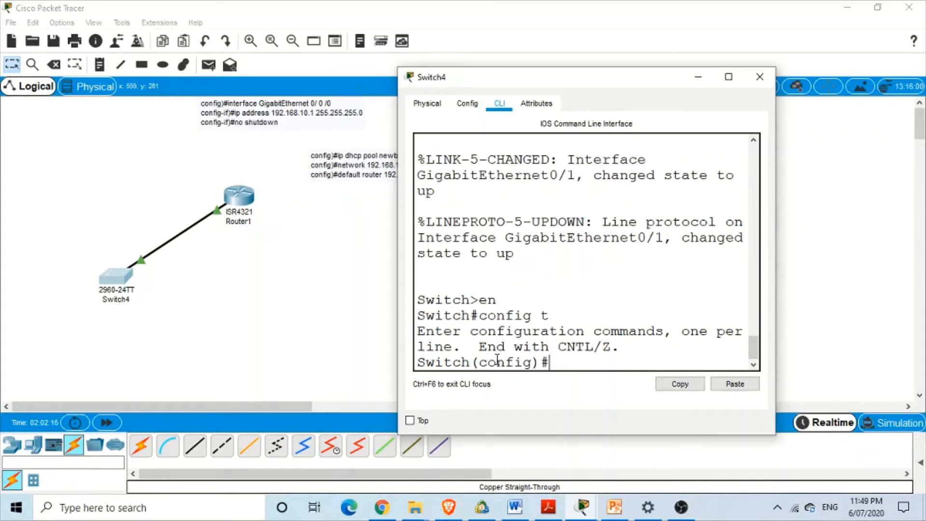
- Configure interface vlan1 on the switch to obtain its IP address through DHCP
type("interface vlan1")
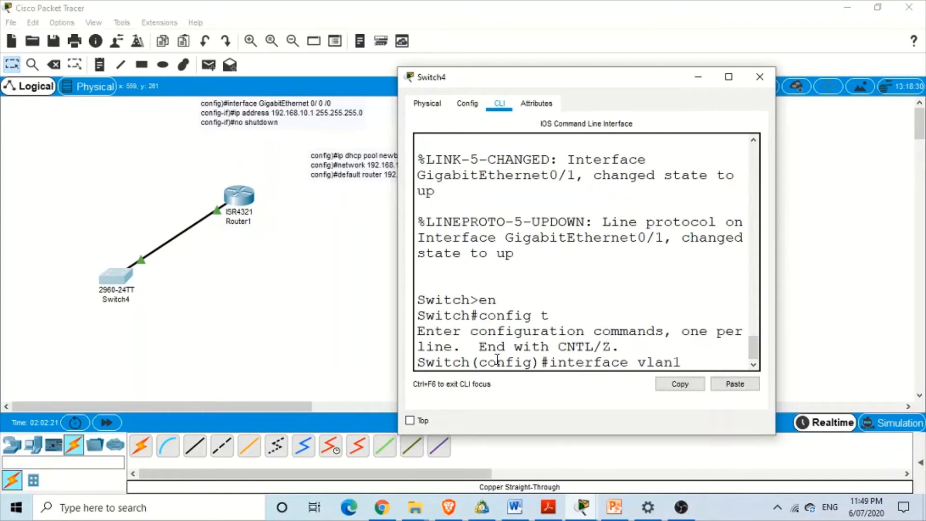
key("Return")
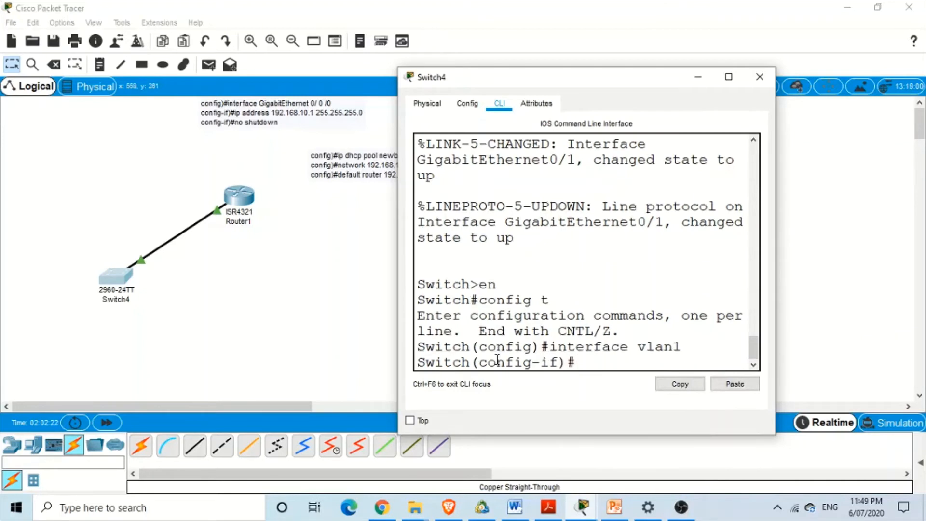
type("ip address")
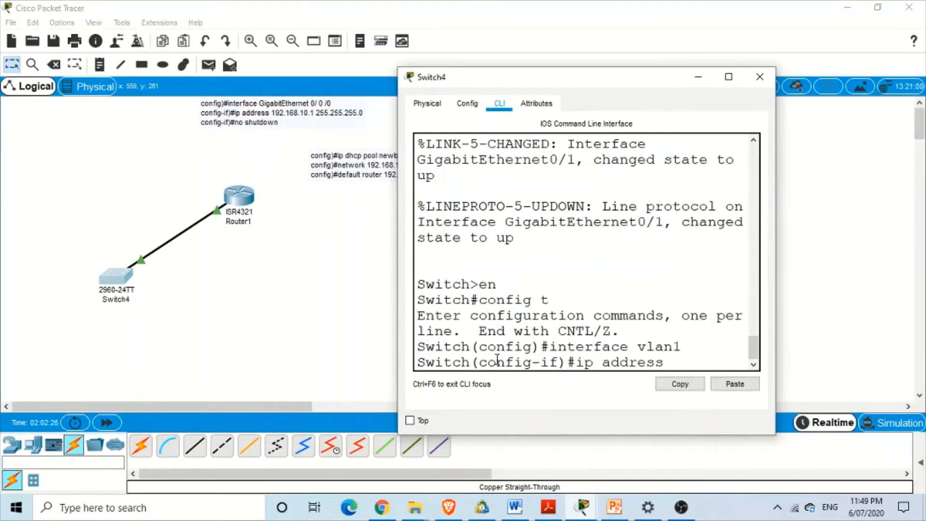
type(" dhcp")
key("Return")
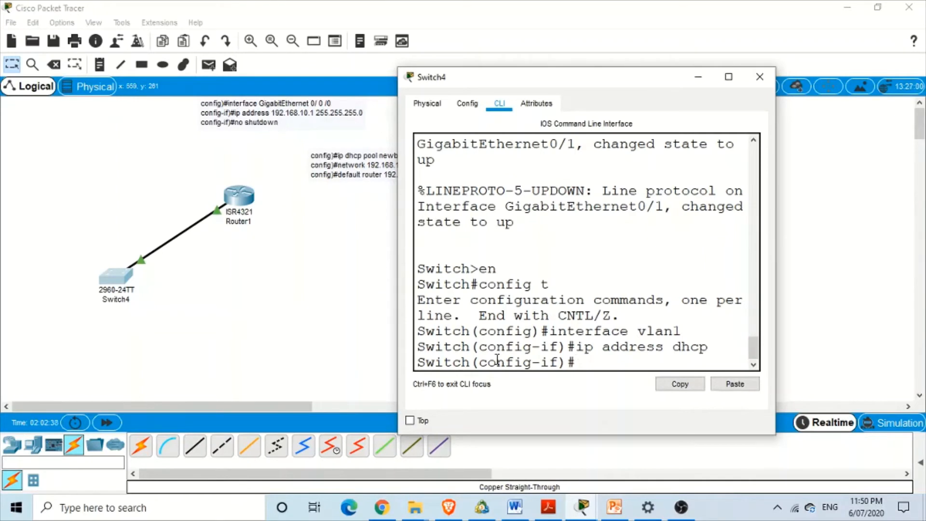
- Enable the VLAN interface with no shutdown and return to privileged mode
type("no shut")
key("Tab")
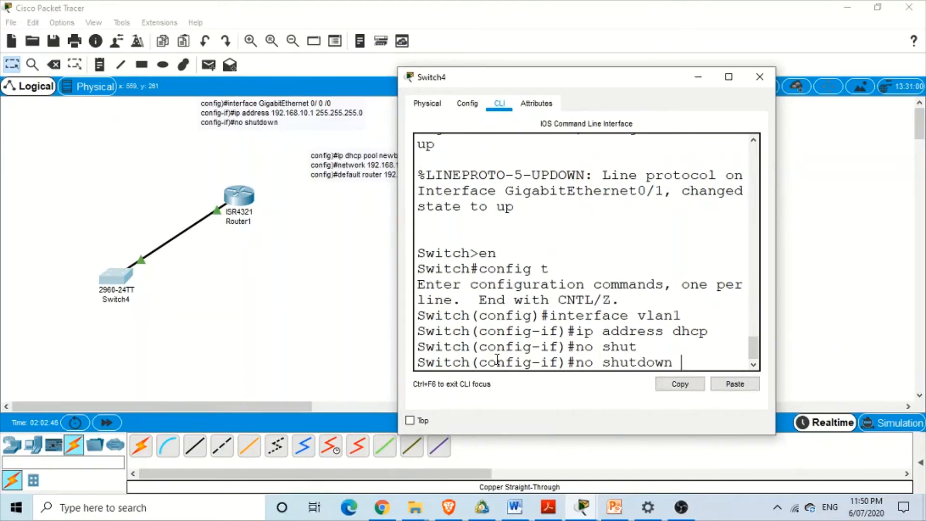
key("Return")
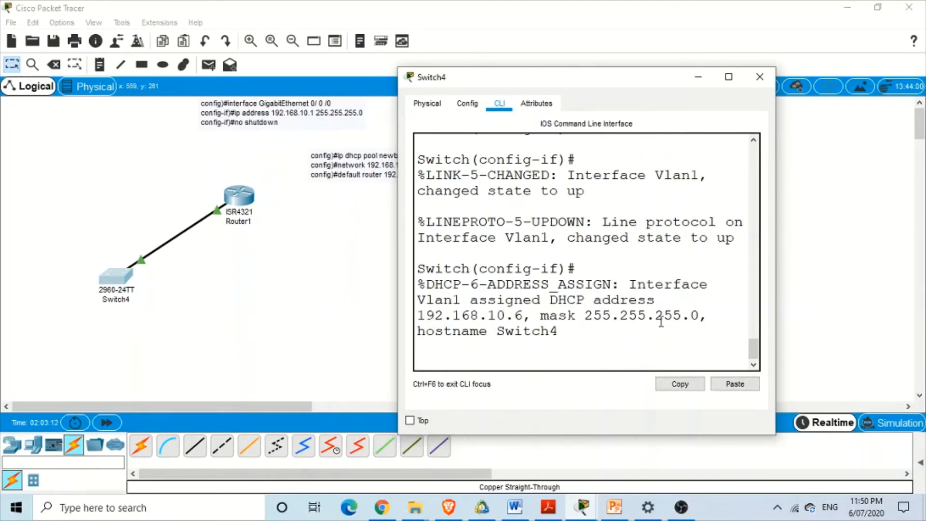
key("Return")
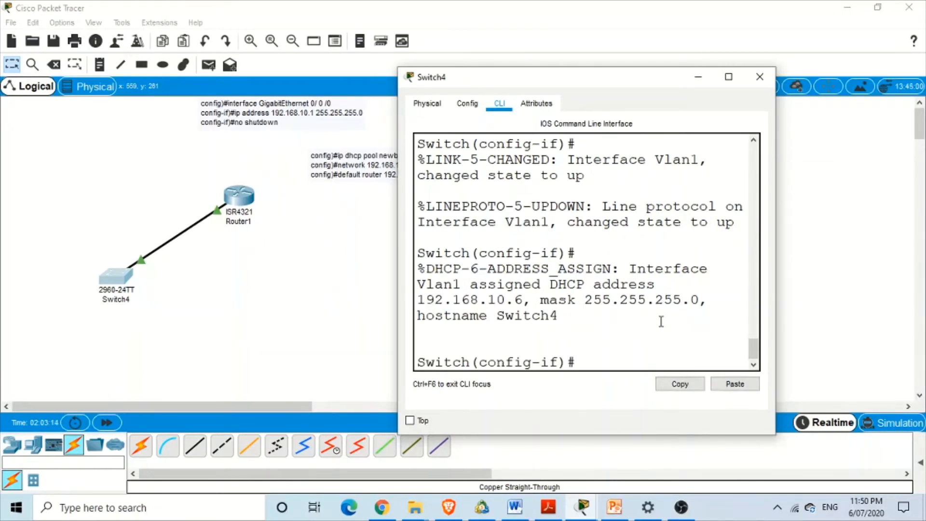
key("ctrl+z")
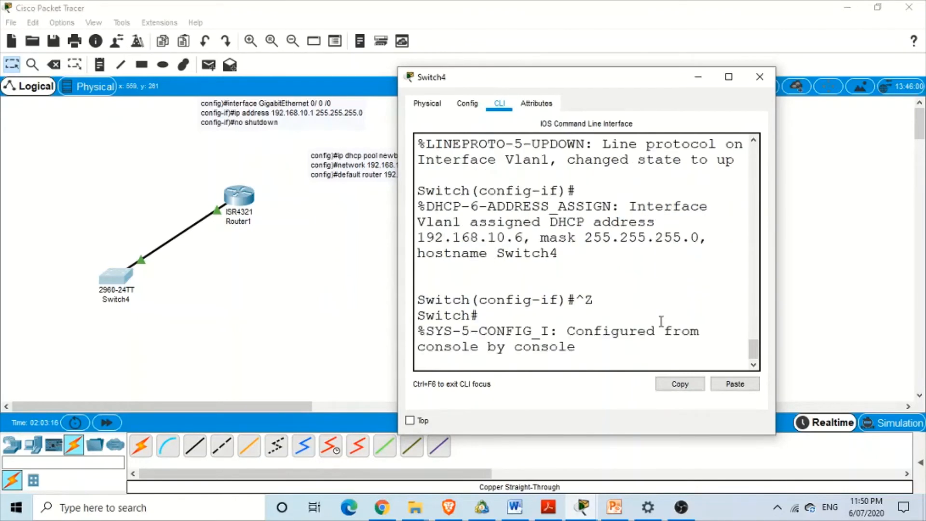
key("Return")
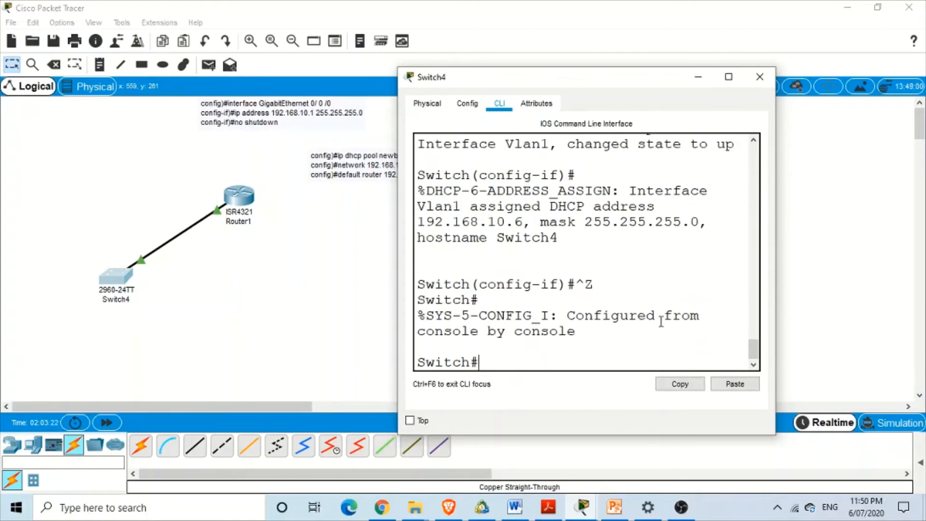
- Run show dhcp lease on the switch and examine the leased IP address, its interface and the lease server
type("show dhcp l")
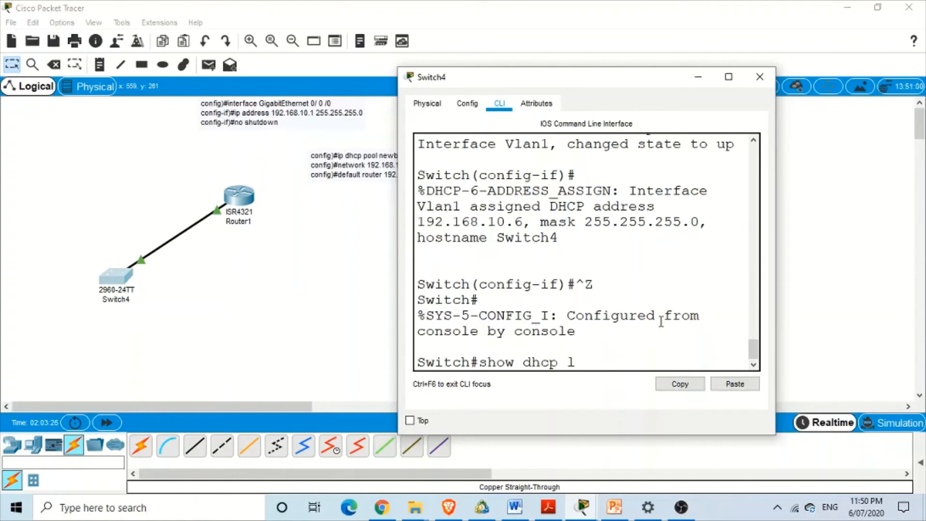
type("ease")
key("Return")
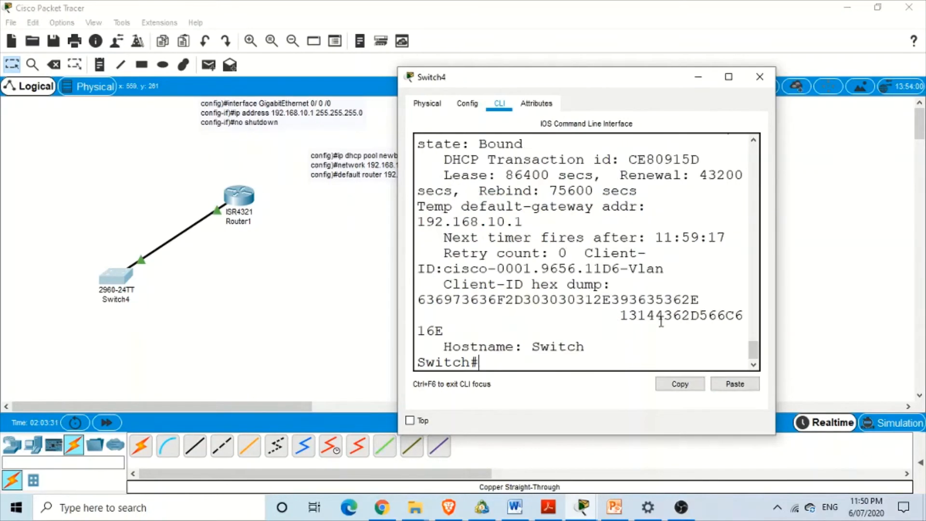
left_click(728, 77)
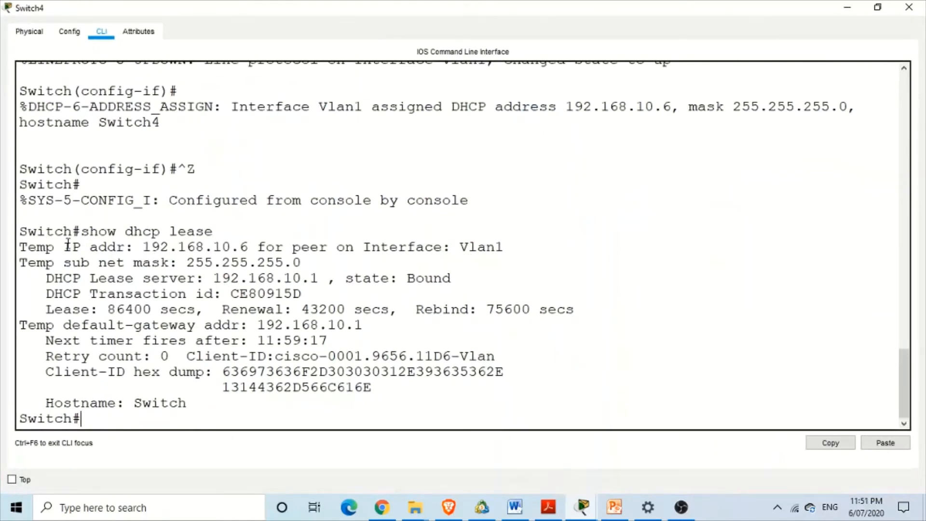
left_click_drag(91, 231, 213, 232)
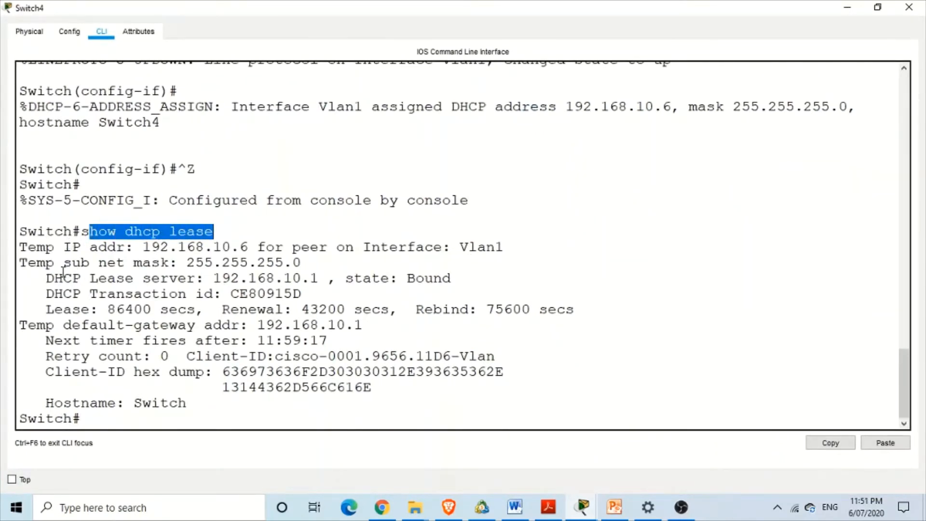
left_click_drag(28, 247, 250, 247)
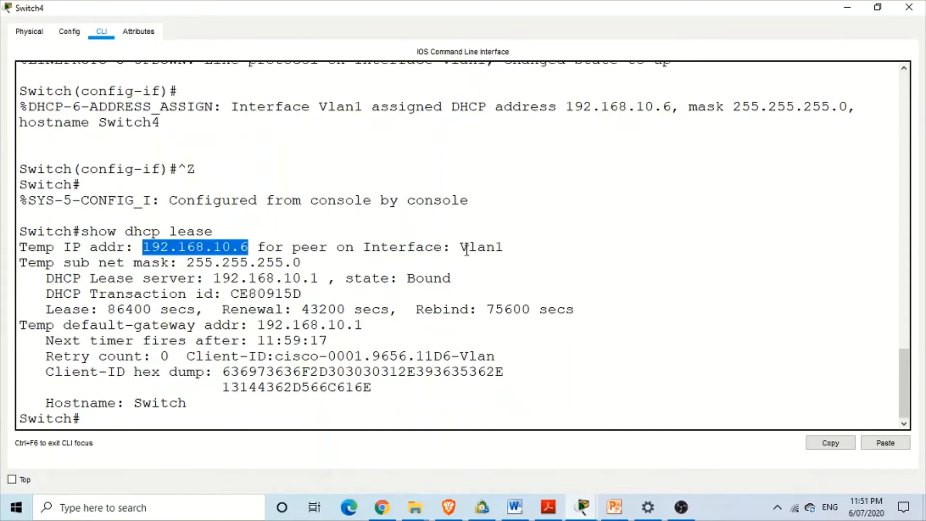
left_click_drag(469, 248, 505, 248)
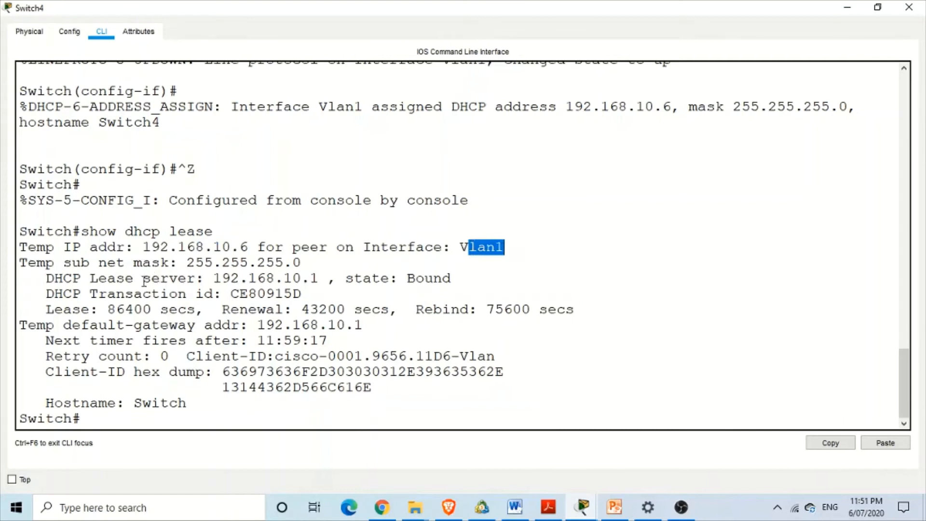
left_click_drag(214, 279, 307, 278)
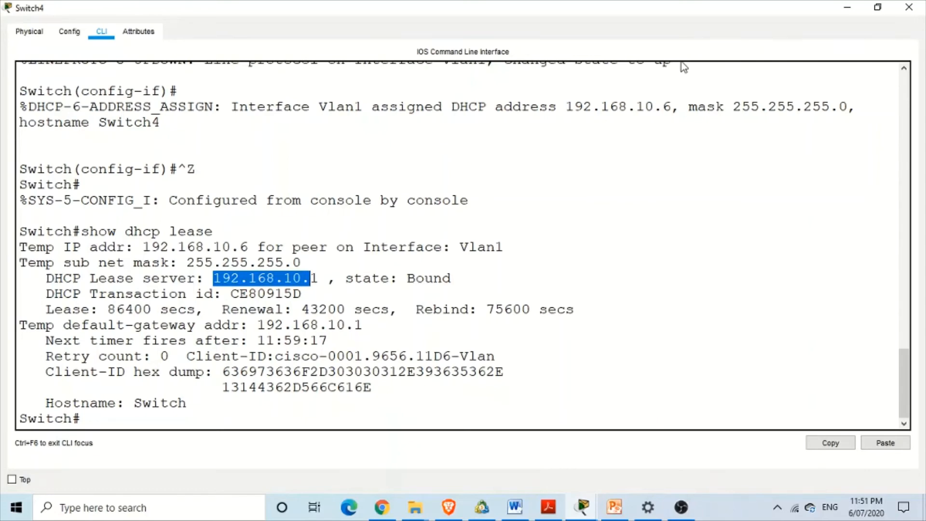
left_click(877, 7)
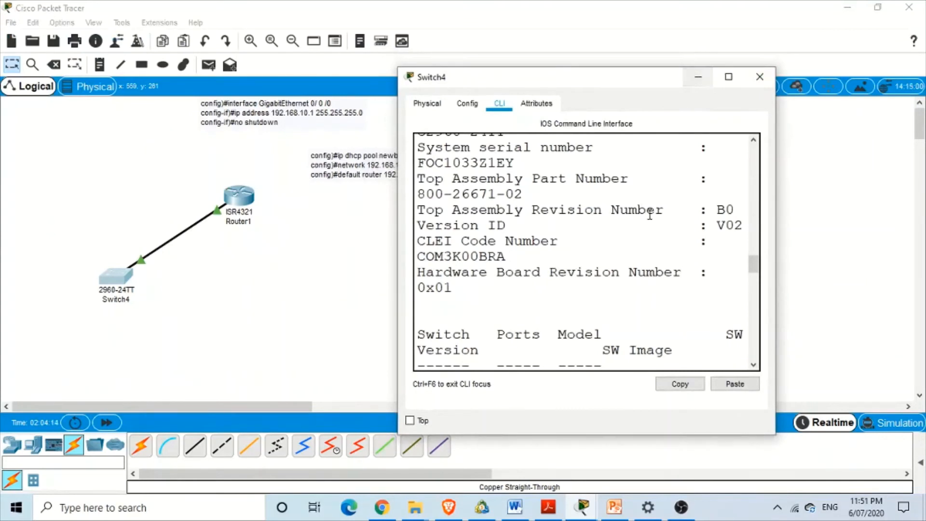
left_click(758, 77)
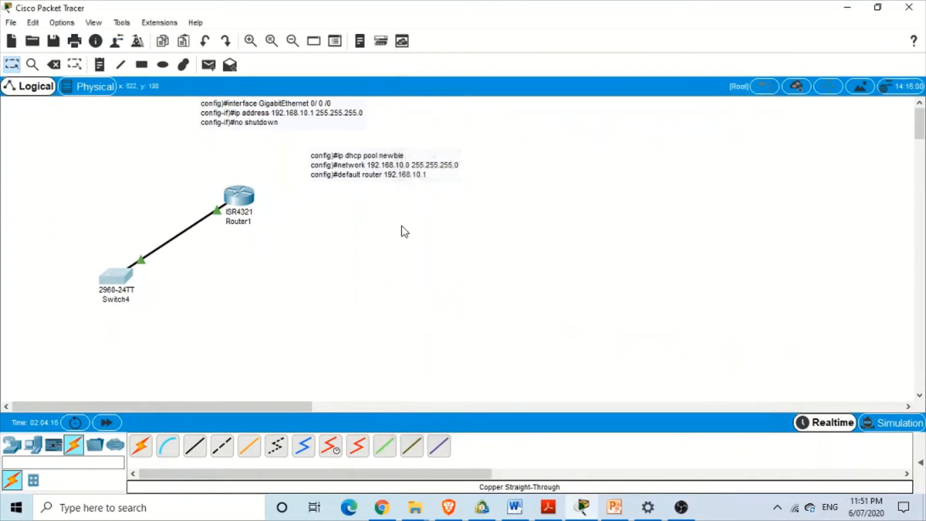
- Delete the switch from the workspace and add a PC below and to the left of the router
left_click(54, 65)
left_click(409, 270)
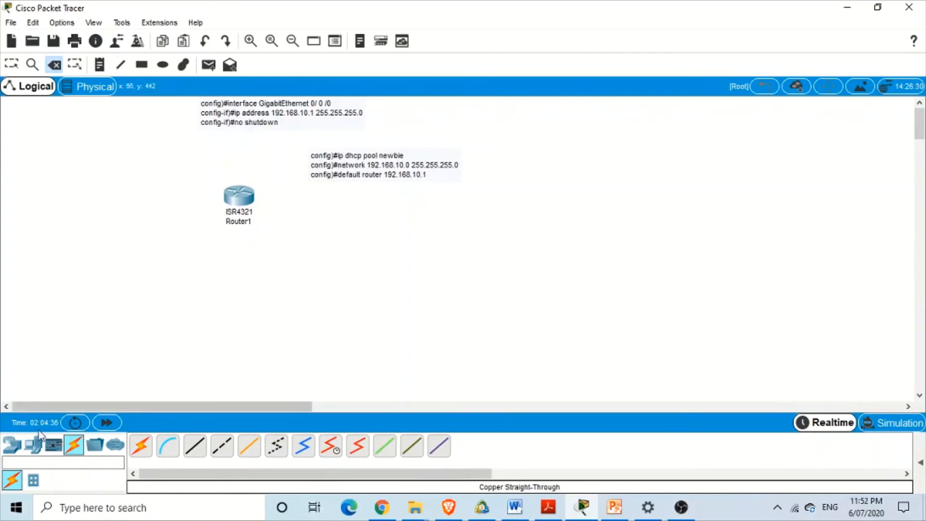
left_click(33, 448)
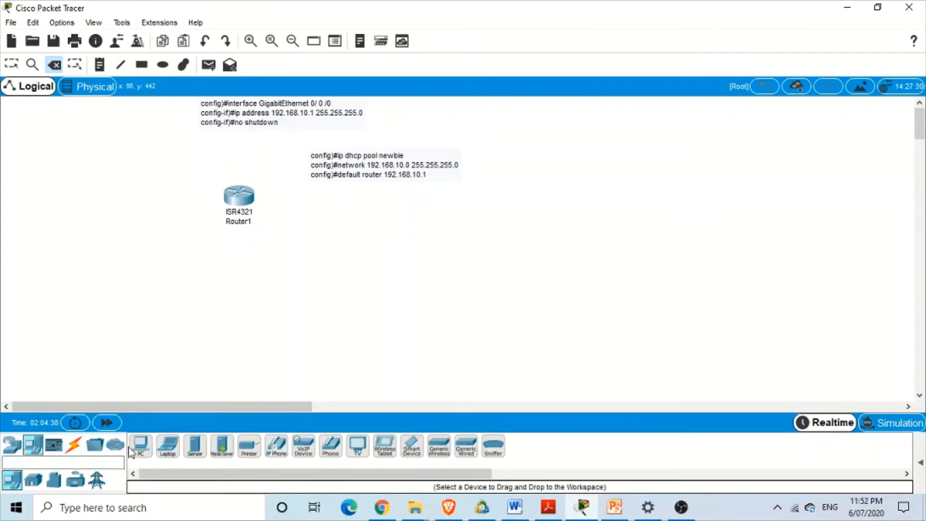
left_click_drag(140, 446, 87, 295)
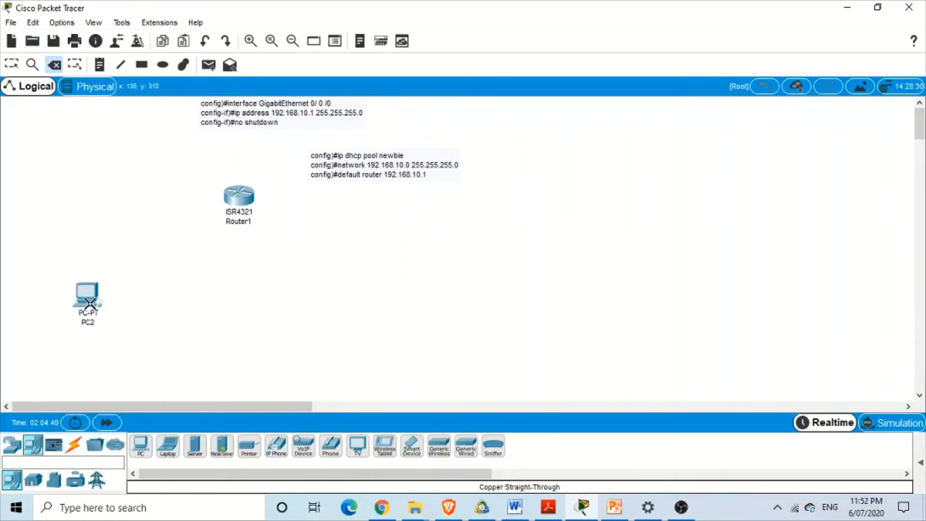
- Leave delete mode and add a 2960 switch to the workspace between the PC and the router
key("Escape")
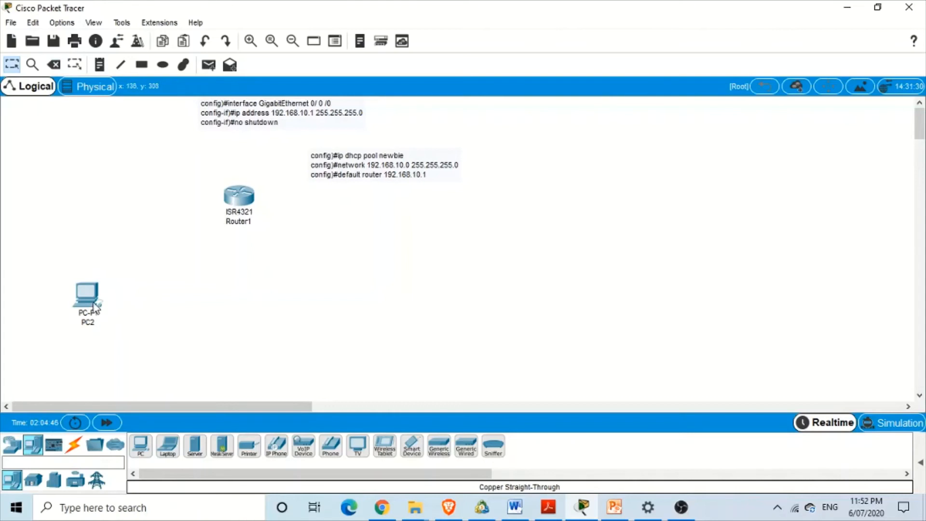
mouse_move(95, 305)
left_click(12, 443)
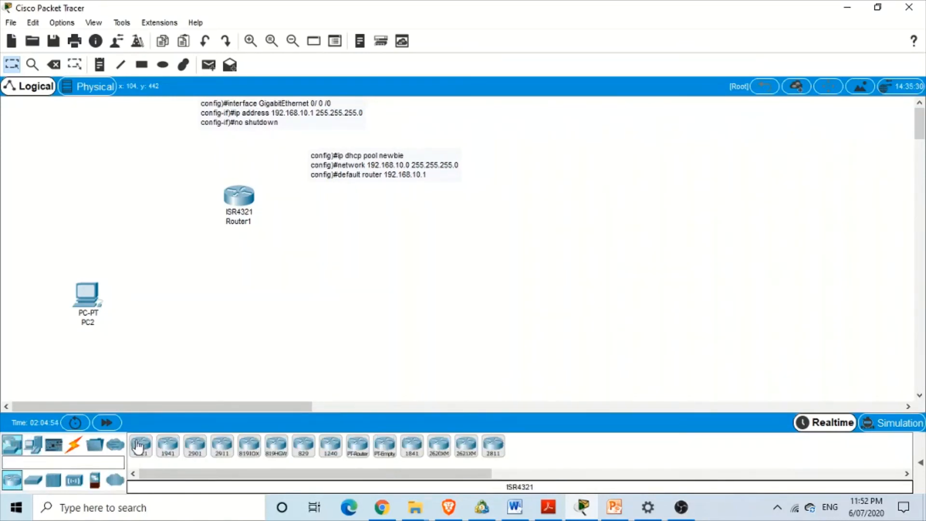
left_click(30, 482)
left_click_drag(141, 446, 151, 251)
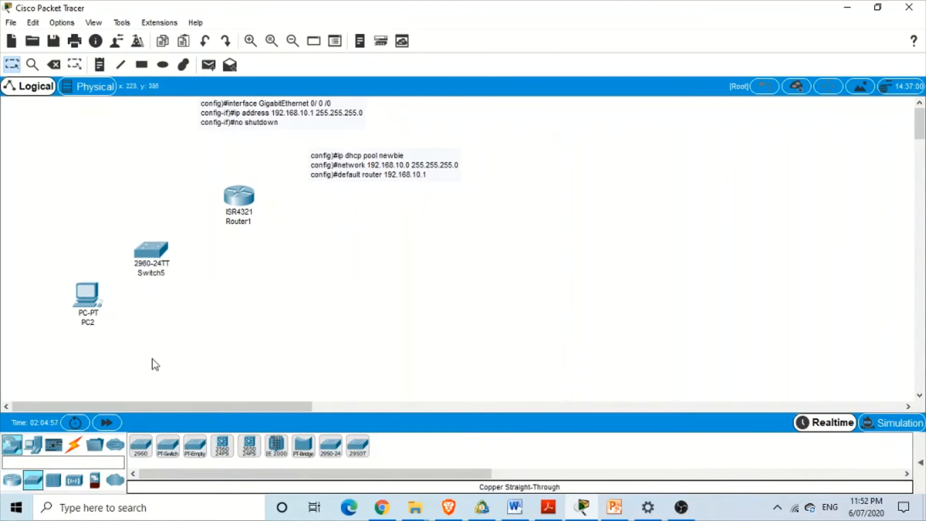
- Connect the PC's FastEthernet0 port to the switch's FastEthernet0/1 port with a copper straight-through cable
left_click(73, 448)
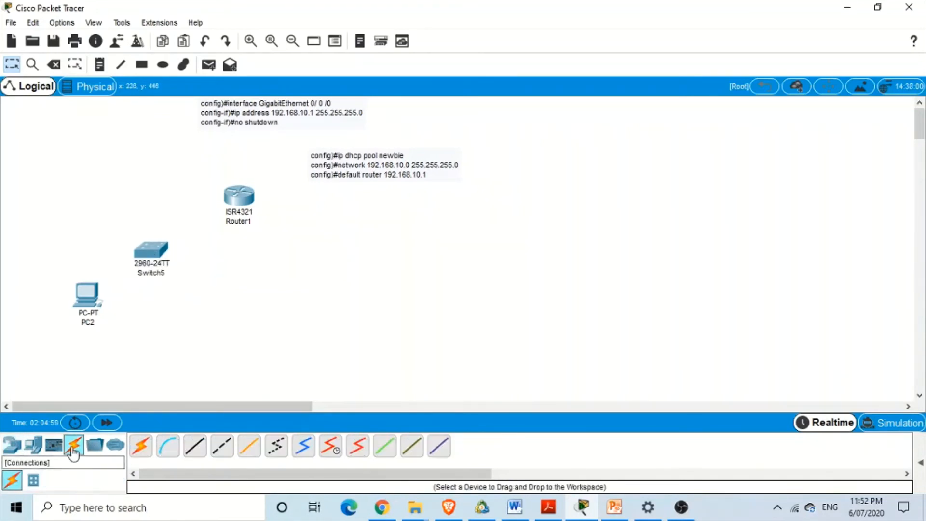
left_click(195, 451)
left_click(94, 311)
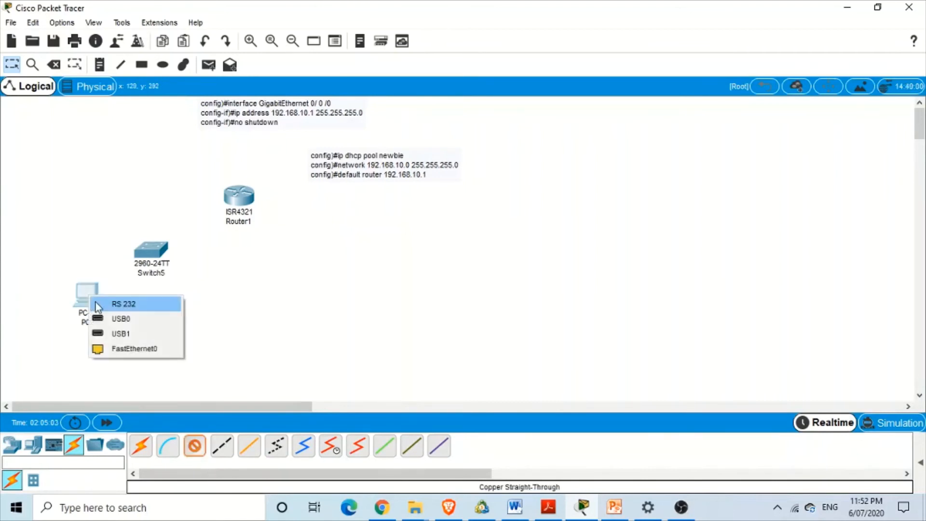
left_click(151, 349)
left_click(151, 252)
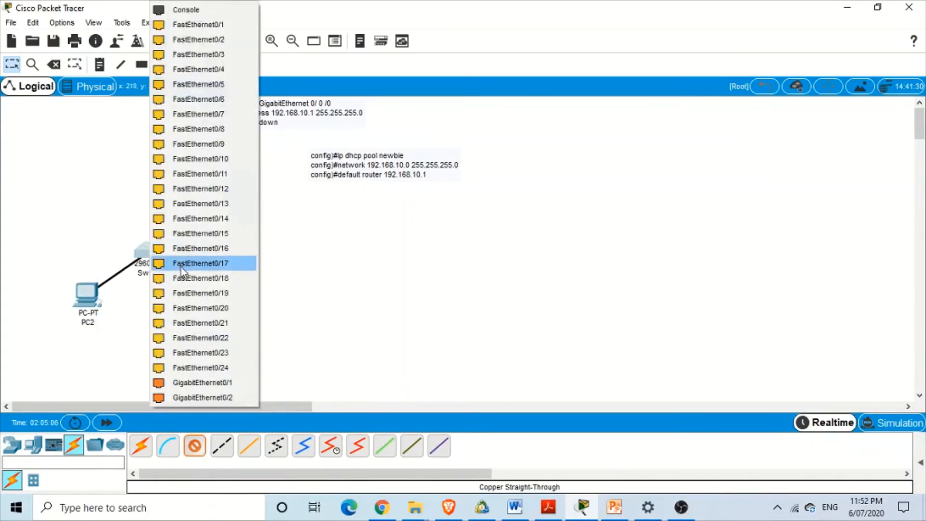
left_click(205, 25)
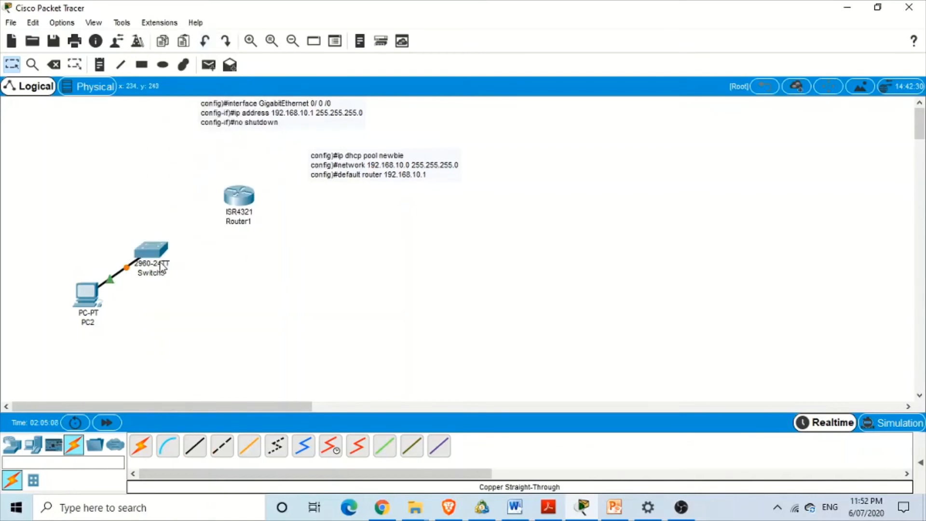
- Connect the switch's GigabitEthernet0/1 port to the router's GigabitEthernet0/0/0 port with a copper straight-through cable
left_click(189, 454)
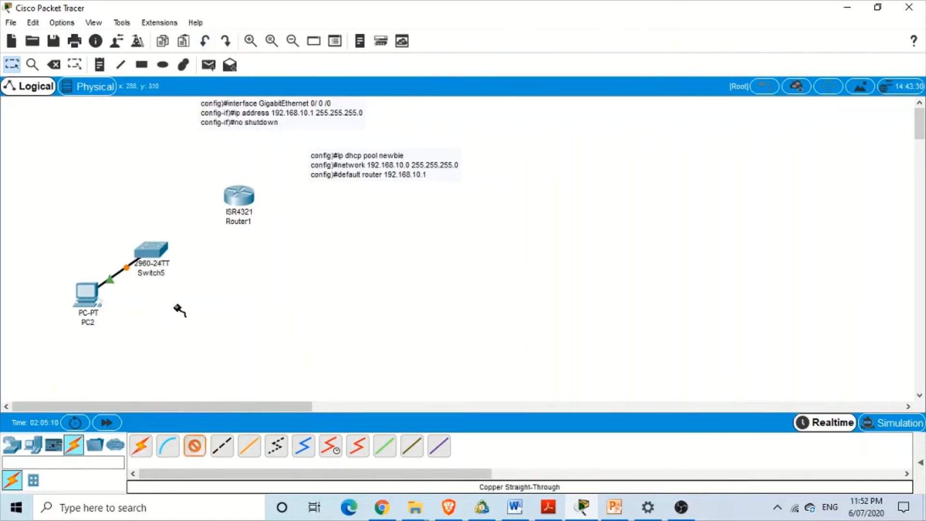
left_click(156, 251)
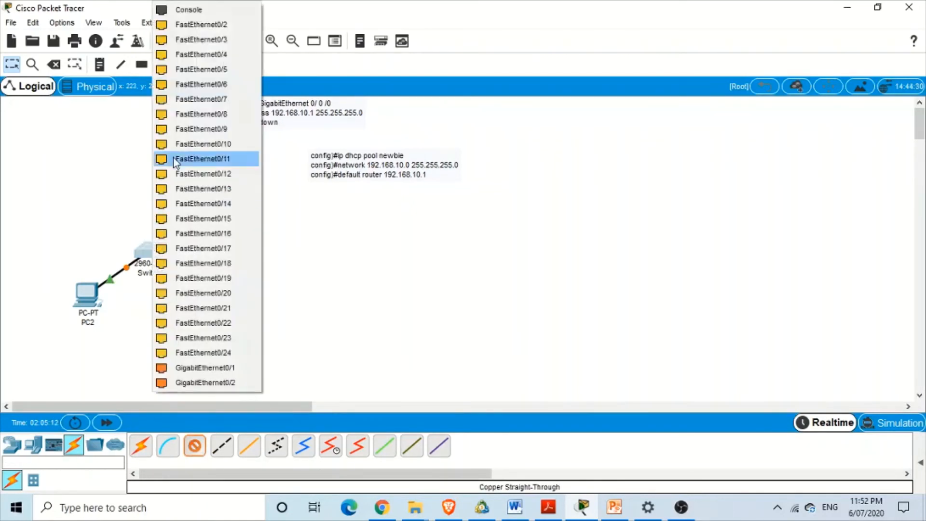
left_click(199, 368)
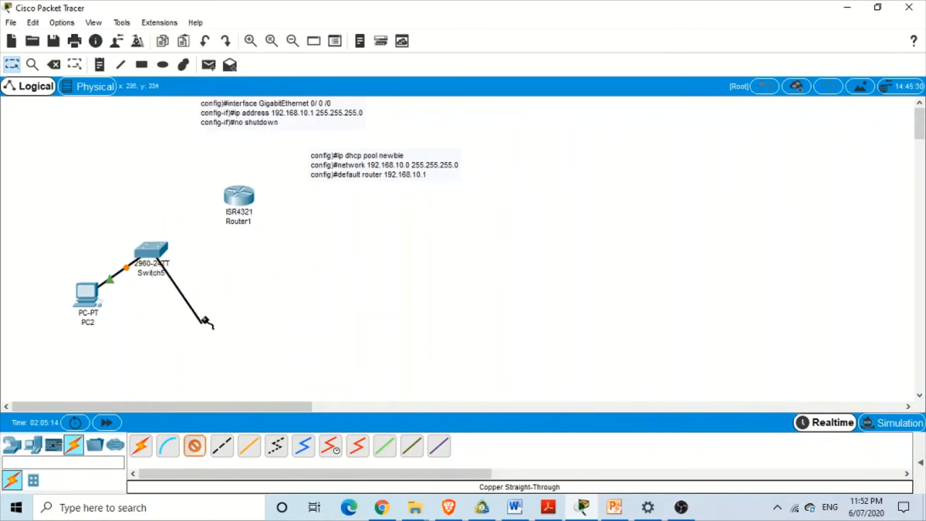
left_click(233, 202)
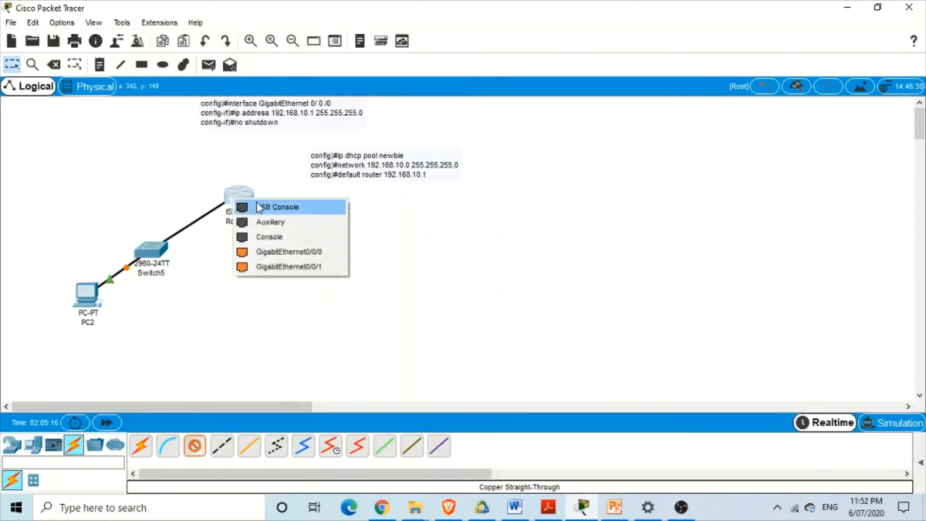
left_click(263, 251)
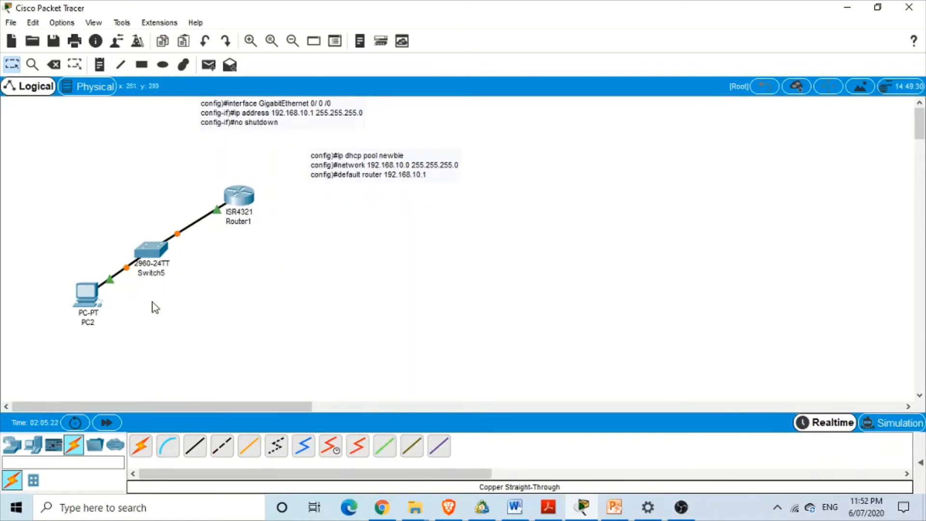
- Check the PC's port and address summary and open its IP Configuration
mouse_move(89, 304)
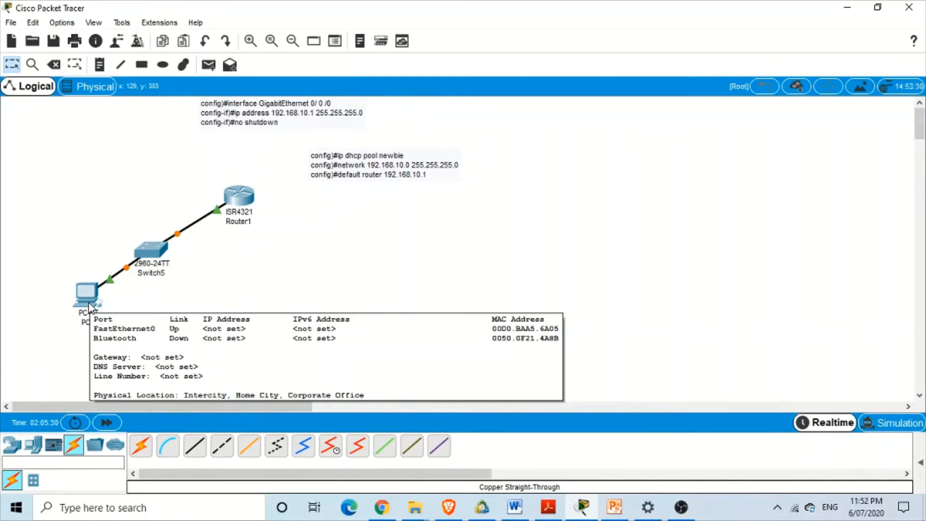
left_click(90, 303)
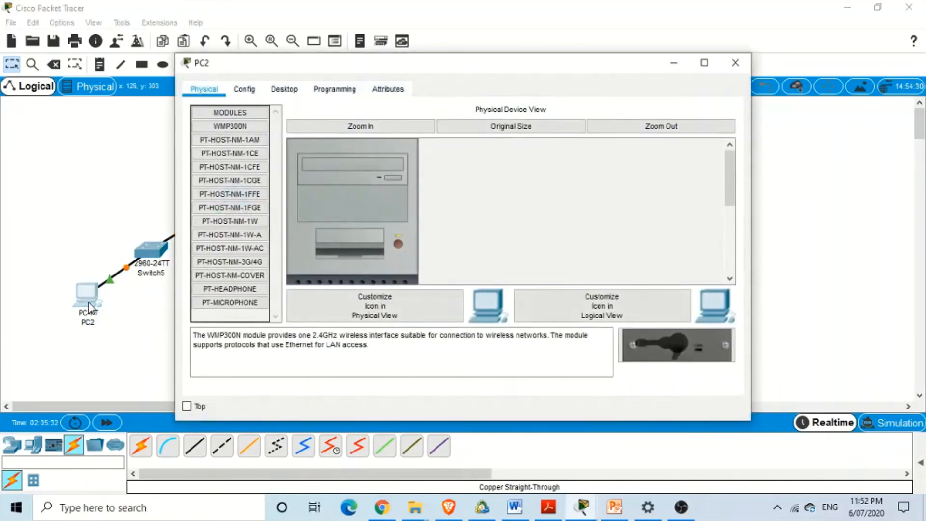
left_click(285, 91)
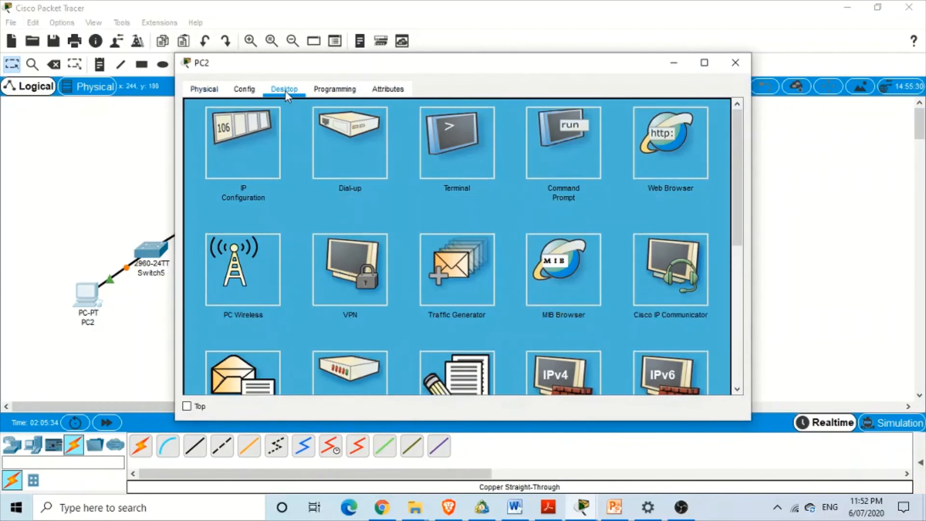
left_click(262, 131)
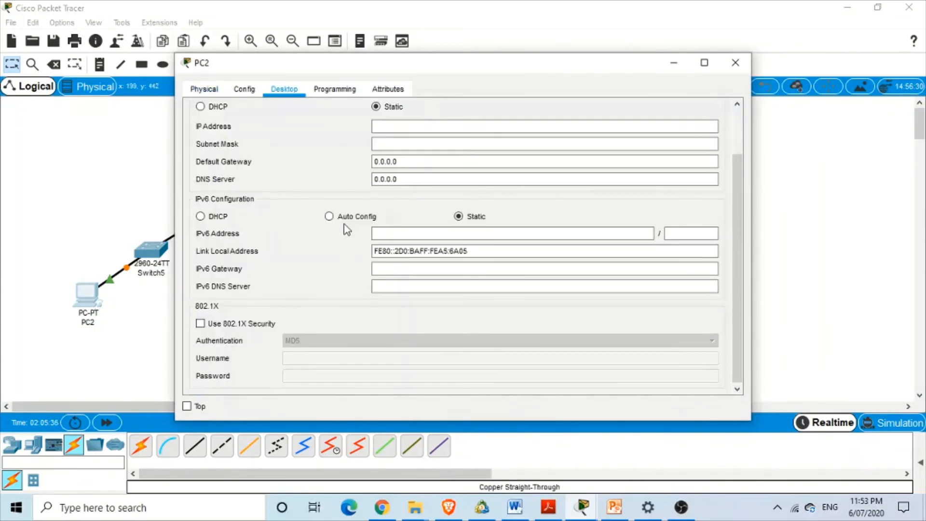
left_click(383, 129)
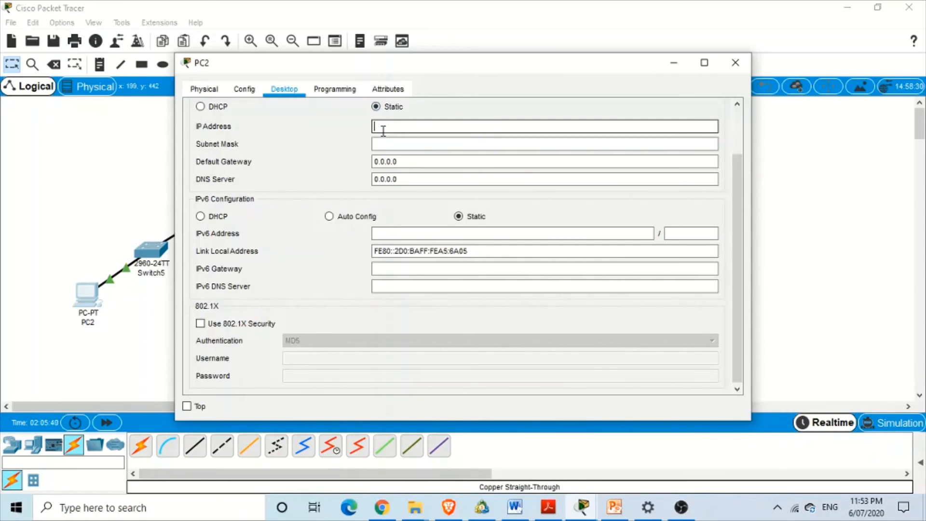
type("125")
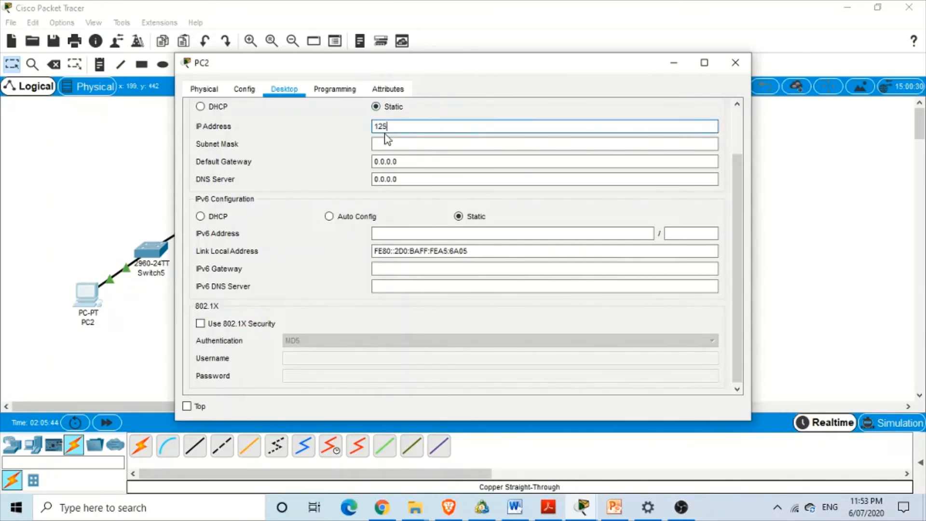
key("BackSpace")
key("BackSpace")
key("BackSpace")
- Set the PC's IPv4 configuration to DHCP, put its window away and check the PC's address summary in the workspace
left_click(202, 111)
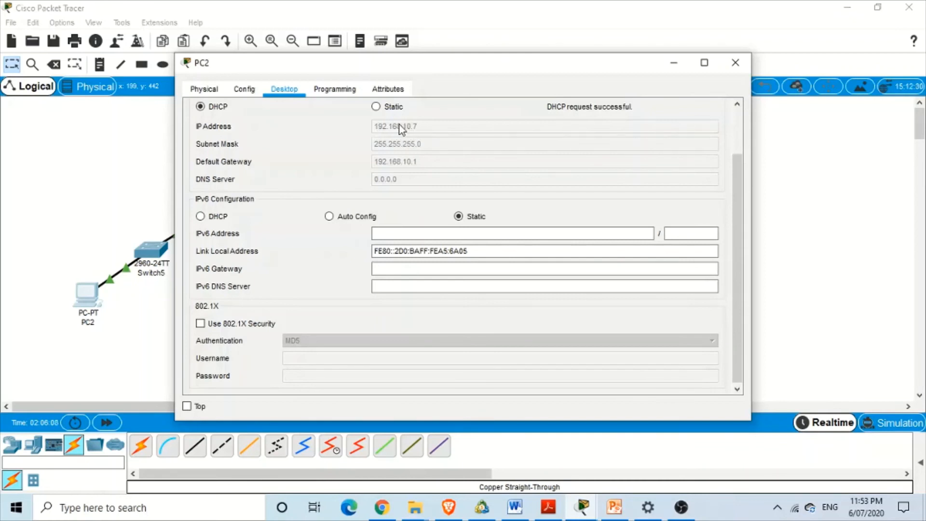
left_click(670, 67)
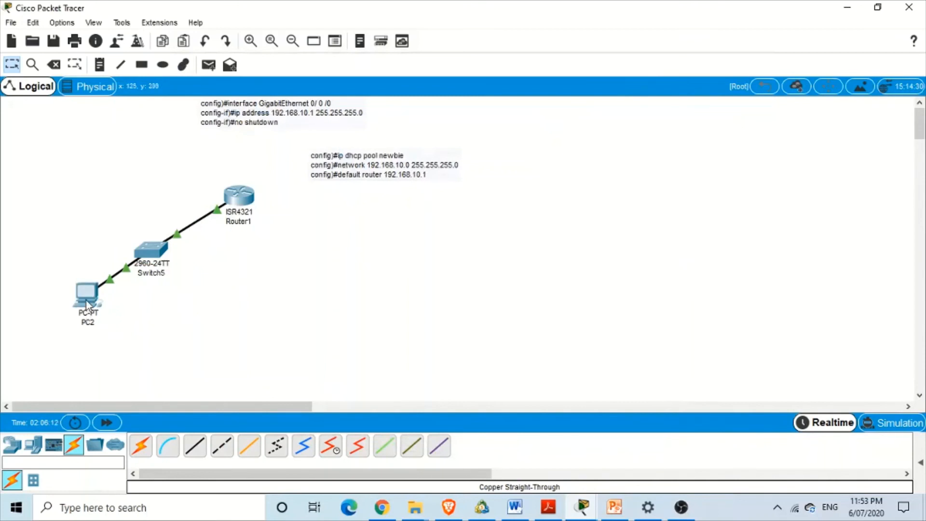
mouse_move(87, 304)
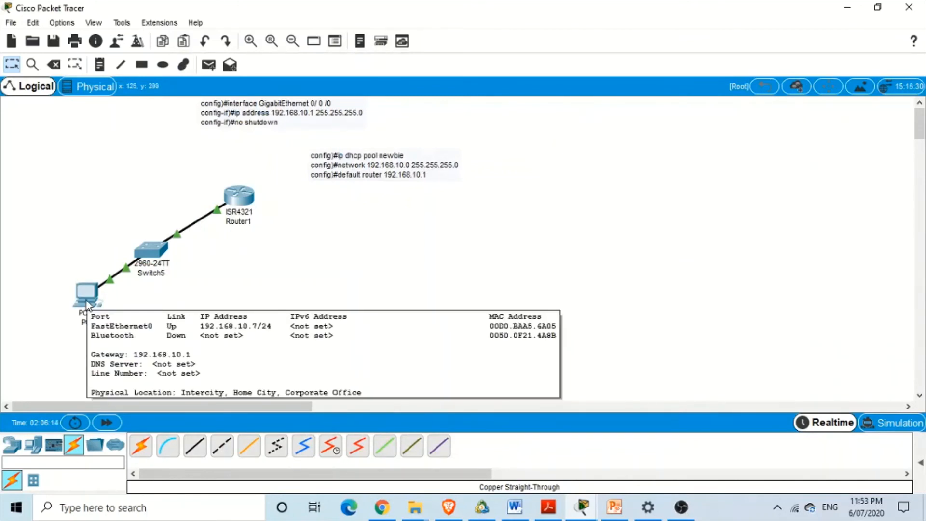